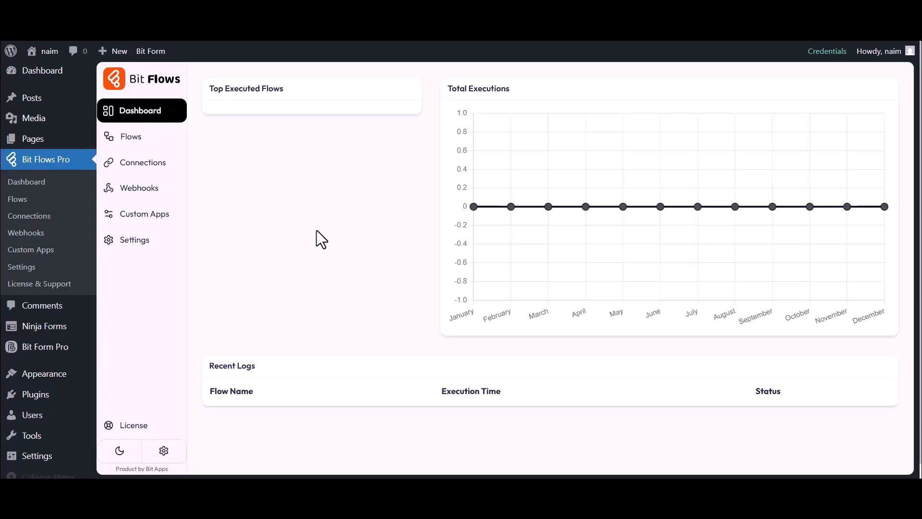
# Step: Create a new flow titled 'Ninja Forms to Rapidmail' and open it in the editor
pyautogui.click(130, 138)
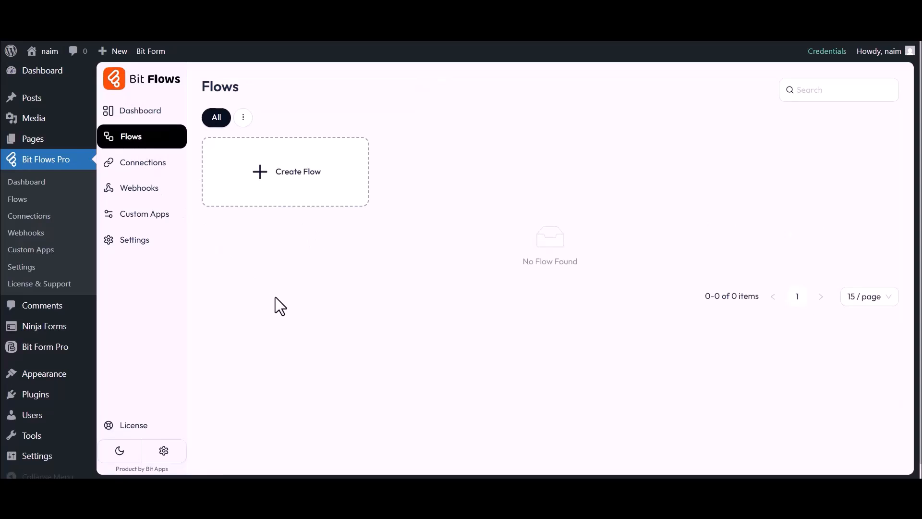
pyautogui.click(294, 177)
pyautogui.tripleClick(338, 152)
pyautogui.write('Ninja Forms to Rapidmail')
pyautogui.click(584, 400)
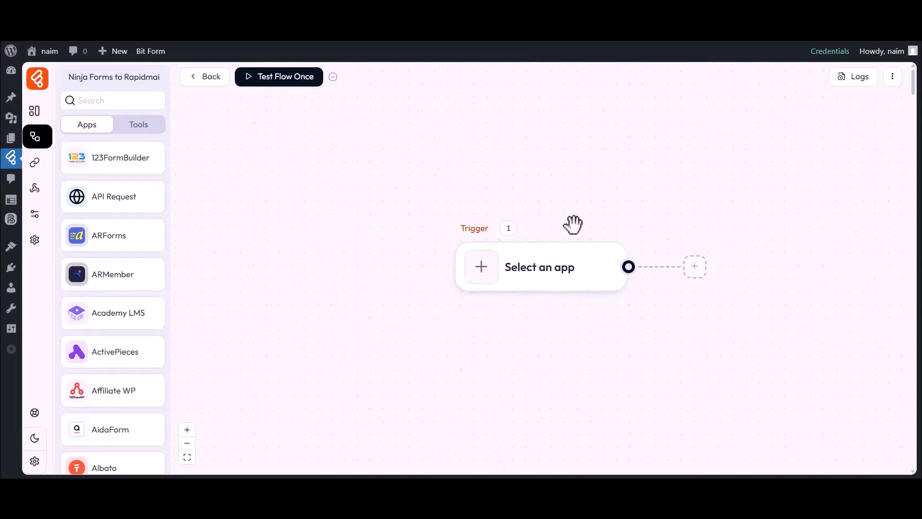
pyautogui.moveTo(517, 316); pyautogui.dragTo(442, 314)
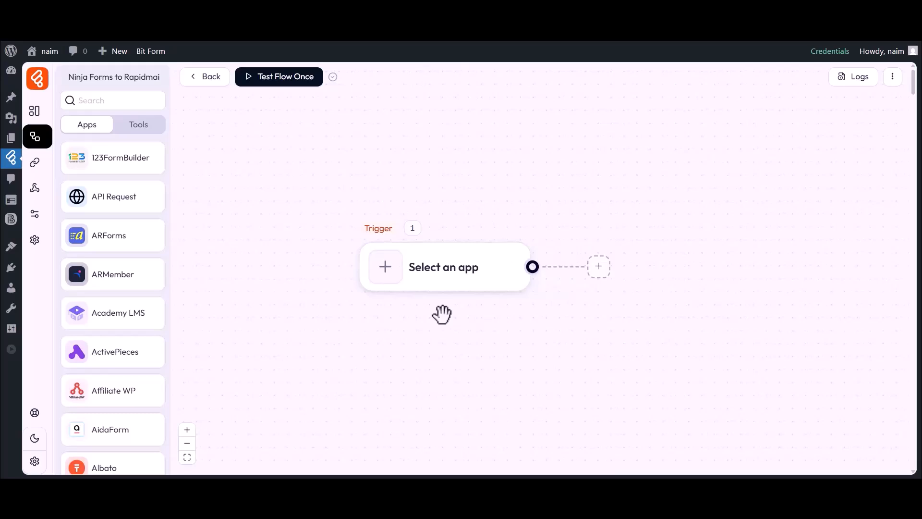
# Step: Set the trigger to Ninja Forms Form Submission on 'Simple Contact Form' and listen for a response
pyautogui.click(386, 268)
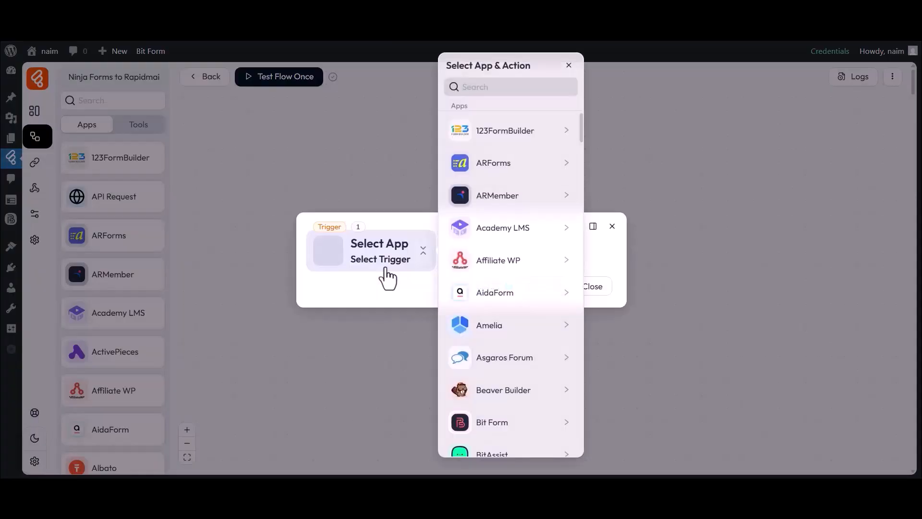
pyautogui.click(505, 87)
pyautogui.write('Ninja Forms')
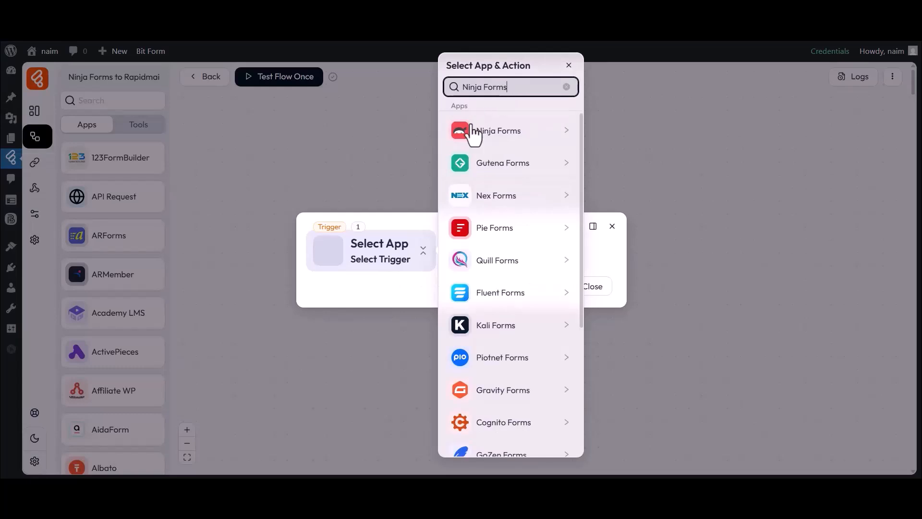
pyautogui.click(486, 132)
pyautogui.click(621, 131)
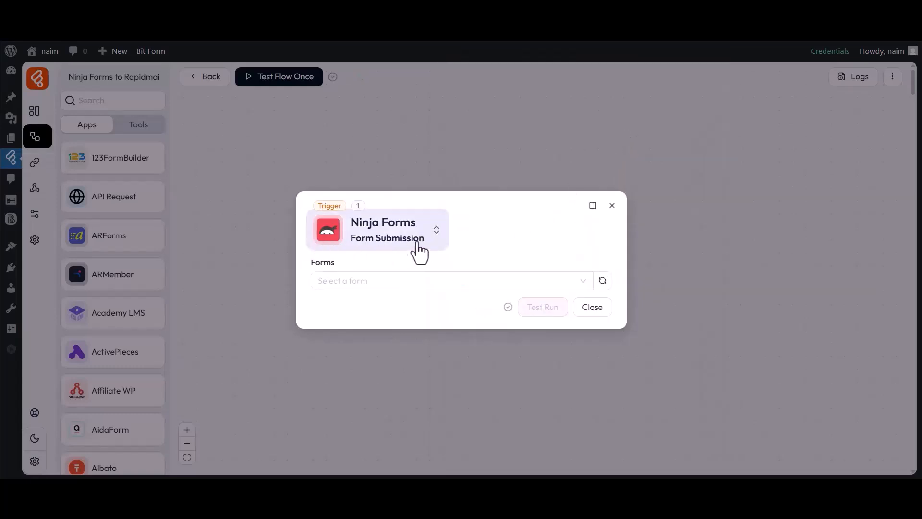
pyautogui.click(331, 281)
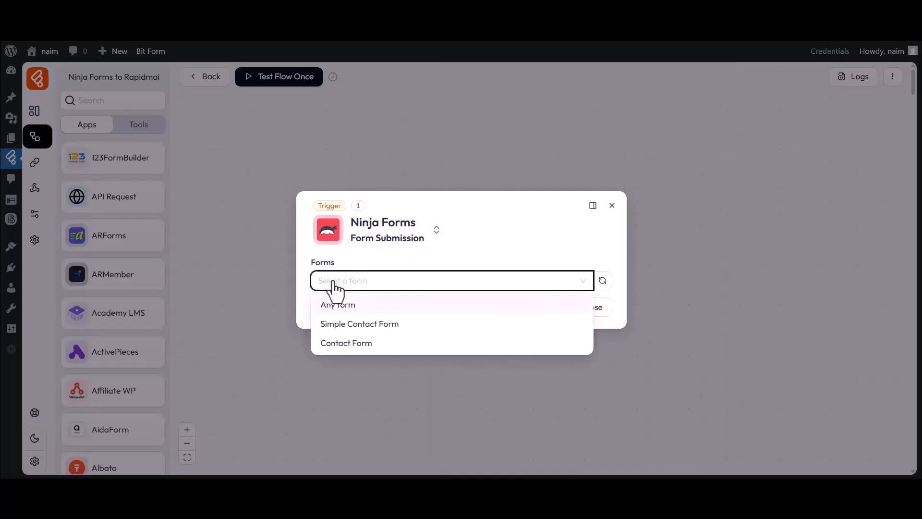
pyautogui.click(341, 324)
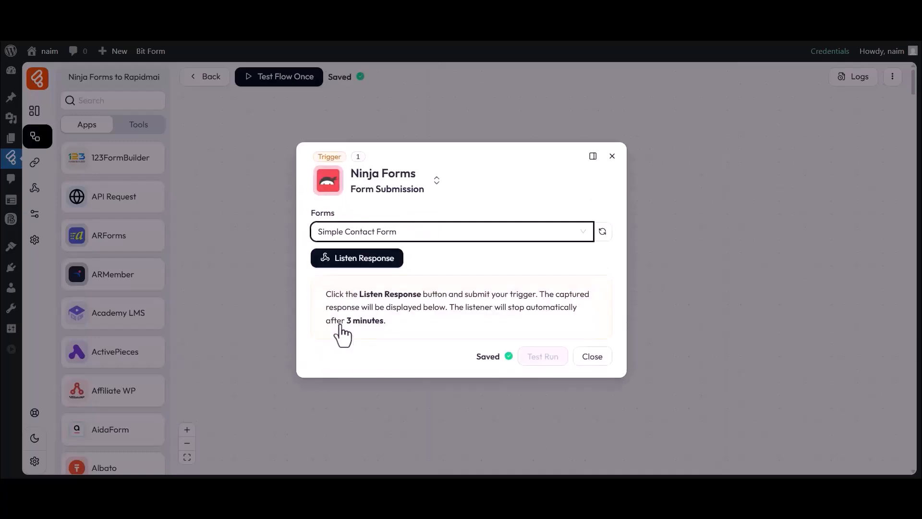
pyautogui.click(354, 262)
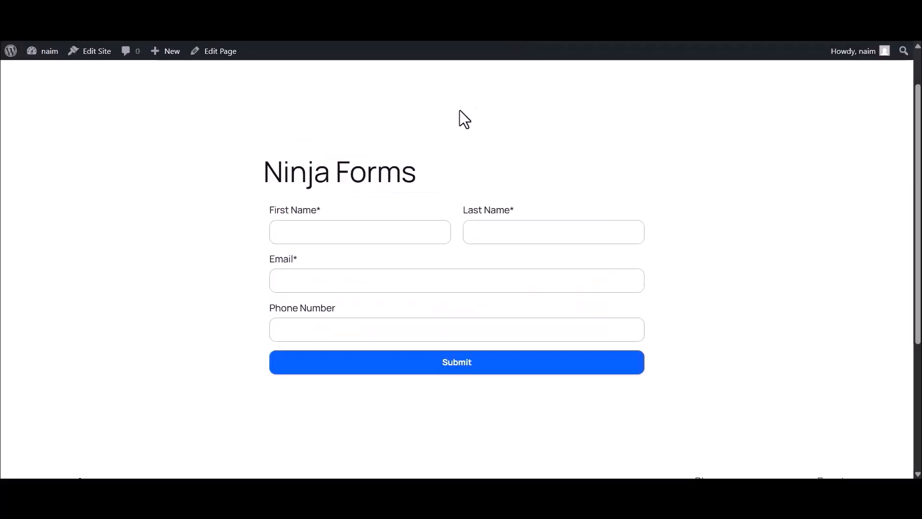
# Step: Submit the live contact form with a sample first name, last name, e-mail and phone number
pyautogui.click(348, 234)
pyautogui.write('Bit')
pyautogui.click(492, 233)
pyautogui.write('Apps')
pyautogui.click(360, 282)
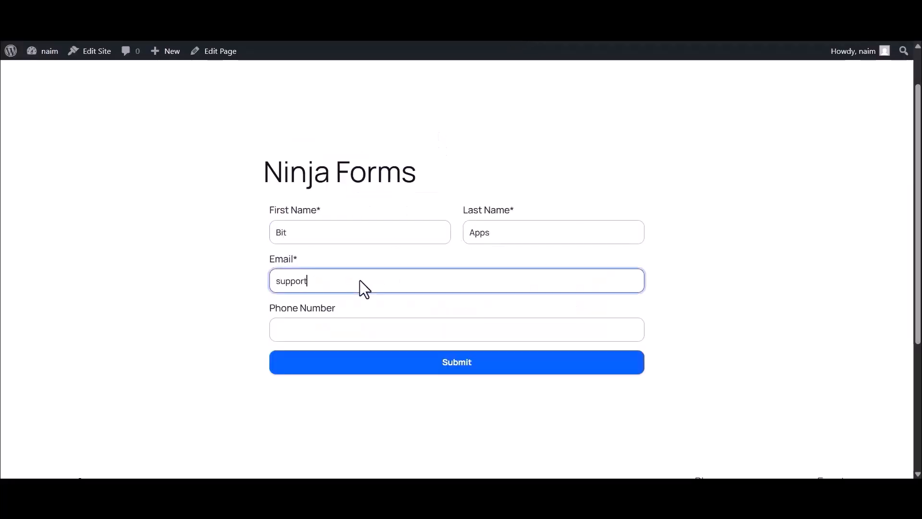
pyautogui.click(324, 330)
pyautogui.write('333444555')
pyautogui.click(456, 366)
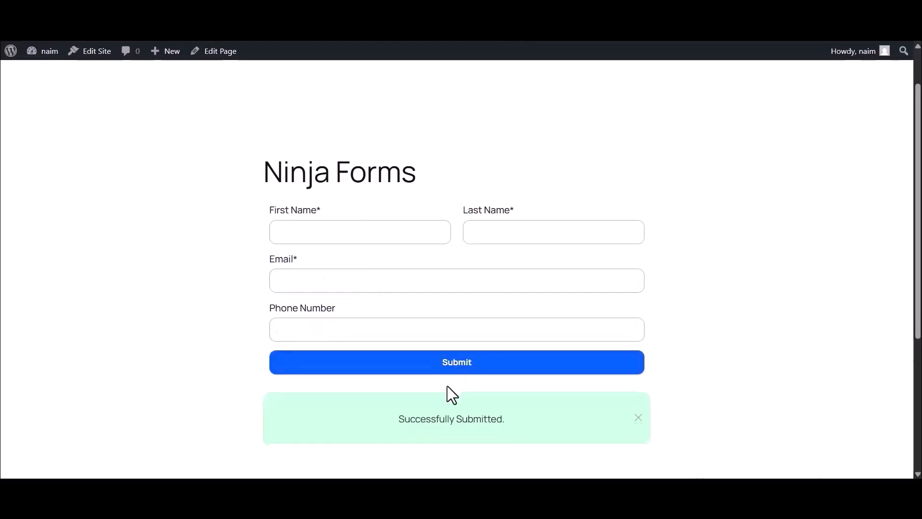
pyautogui.click(203, 36)
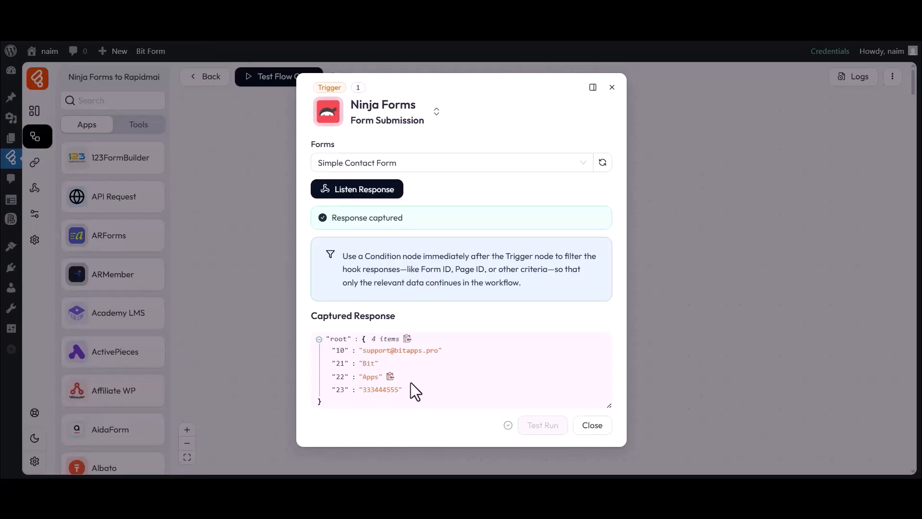
# Step: Check the captured e-mail value in the response JSON, then close the trigger settings
pyautogui.moveTo(362, 351); pyautogui.dragTo(413, 350)
pyautogui.click(422, 355)
pyautogui.click(591, 427)
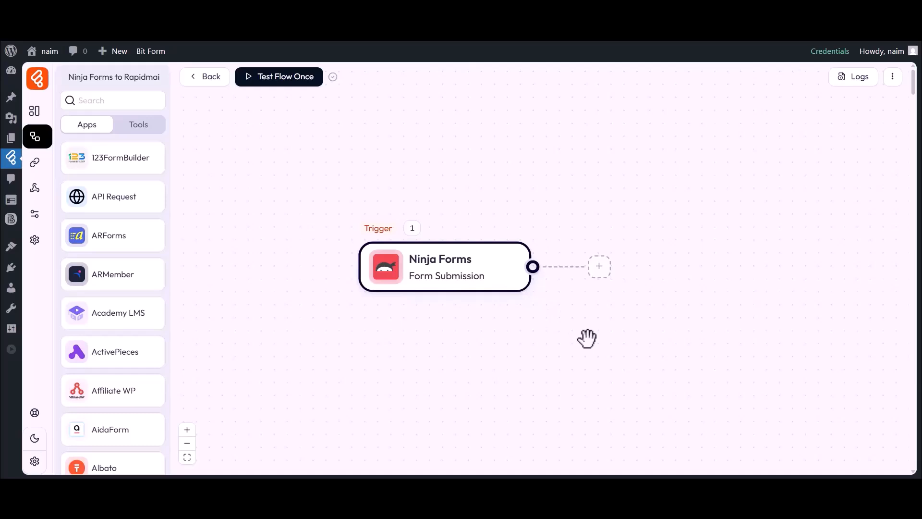
# Step: Add a Rapidmail Add Recipient action after the Ninja Forms trigger
pyautogui.click(598, 267)
pyautogui.click(639, 274)
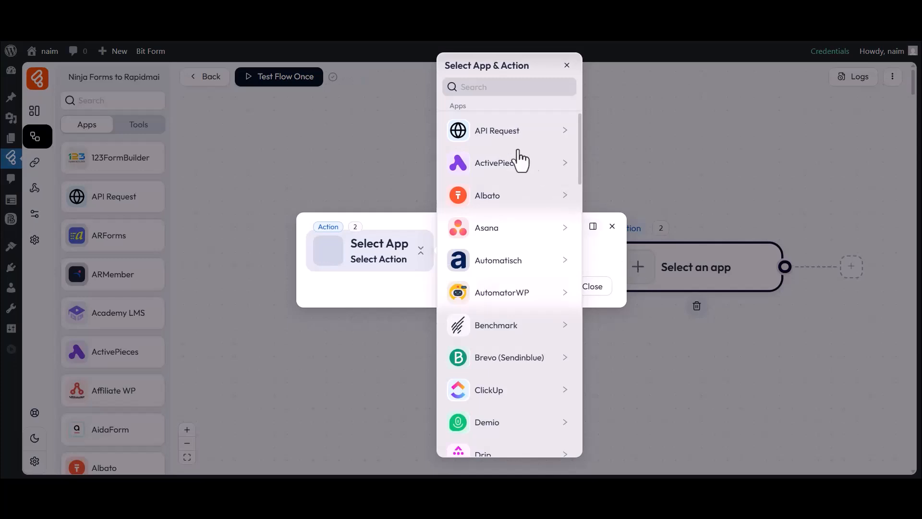
pyautogui.click(472, 88)
pyautogui.write('Rapidmail')
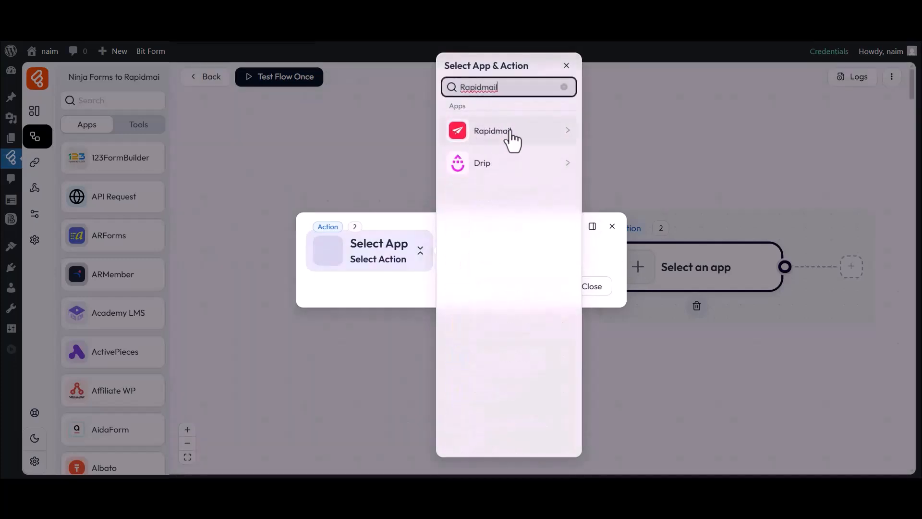
pyautogui.click(477, 134)
pyautogui.click(615, 128)
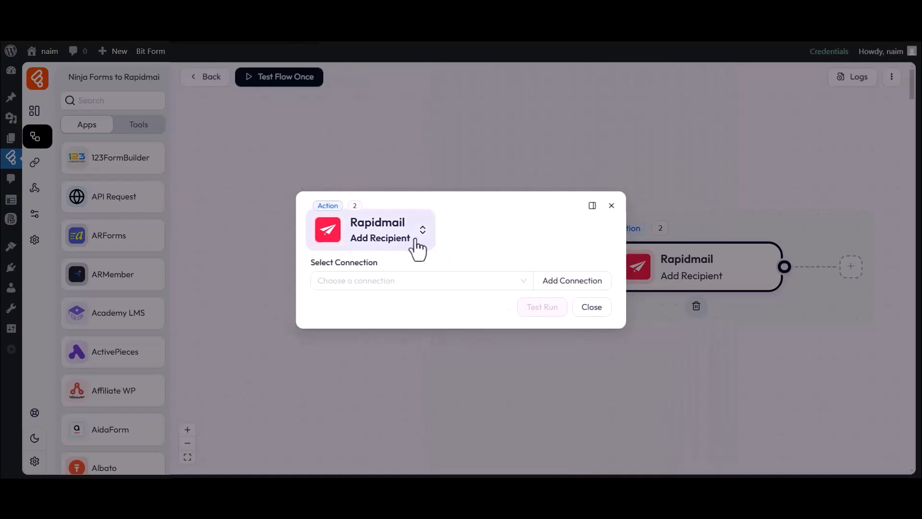
pyautogui.moveTo(321, 269); pyautogui.dragTo(382, 270)
pyautogui.click(383, 283)
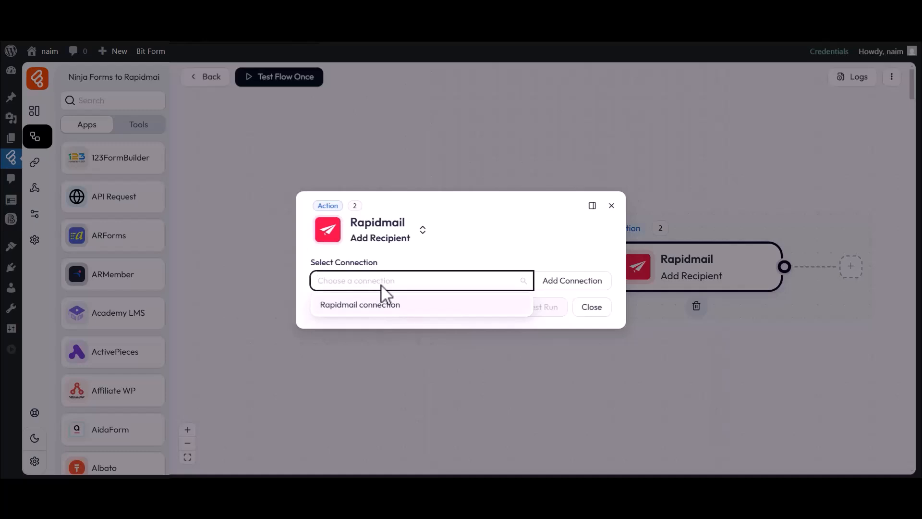
# Step: Start a new connection named 'Rapidmail connection 1' and open Rapidmail's API credentials page
pyautogui.click(560, 283)
pyautogui.click(650, 256)
pyautogui.write('1')
pyautogui.click(650, 309)
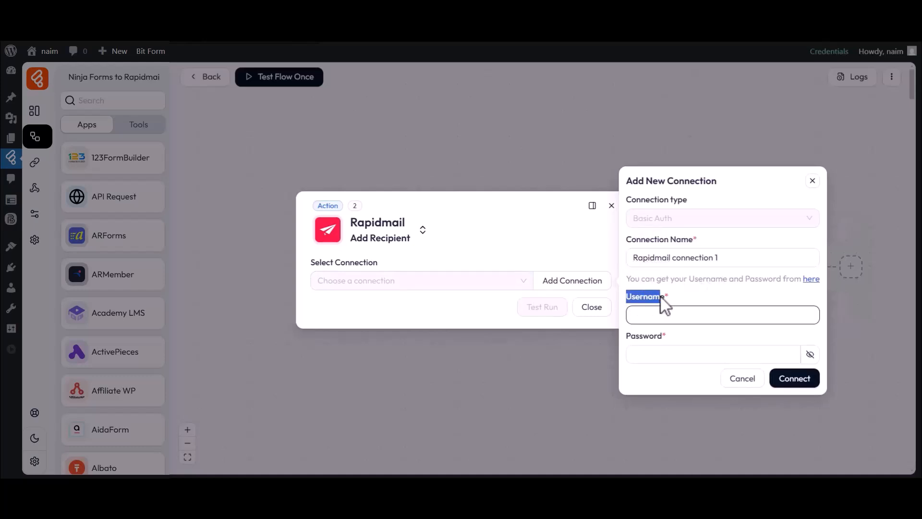
pyautogui.click(628, 338)
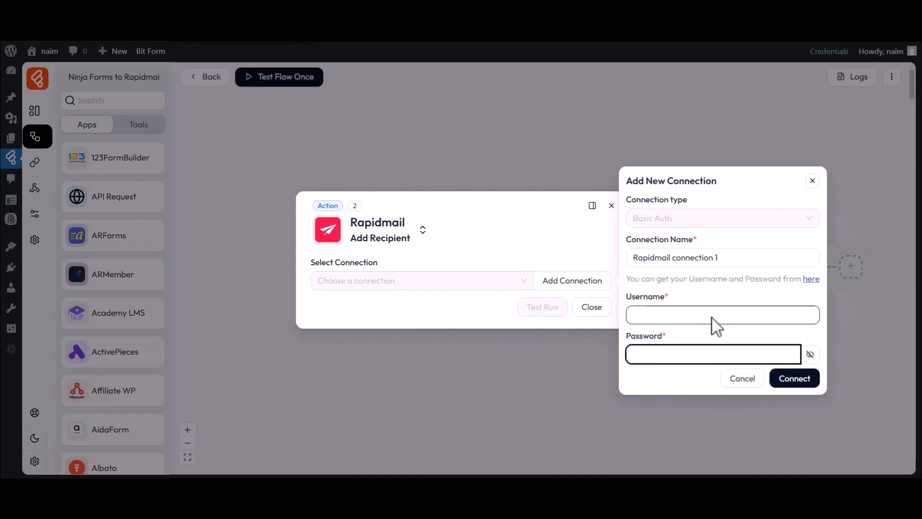
pyautogui.click(811, 279)
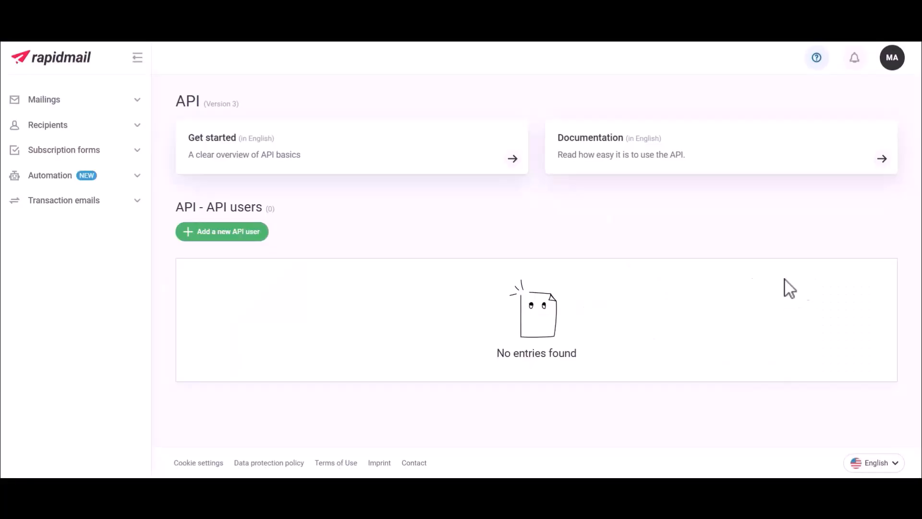
# Step: Create a Rapidmail API user described as 'For Bit Flow'
pyautogui.click(228, 233)
pyautogui.click(354, 203)
pyautogui.write('For Bit Flows')
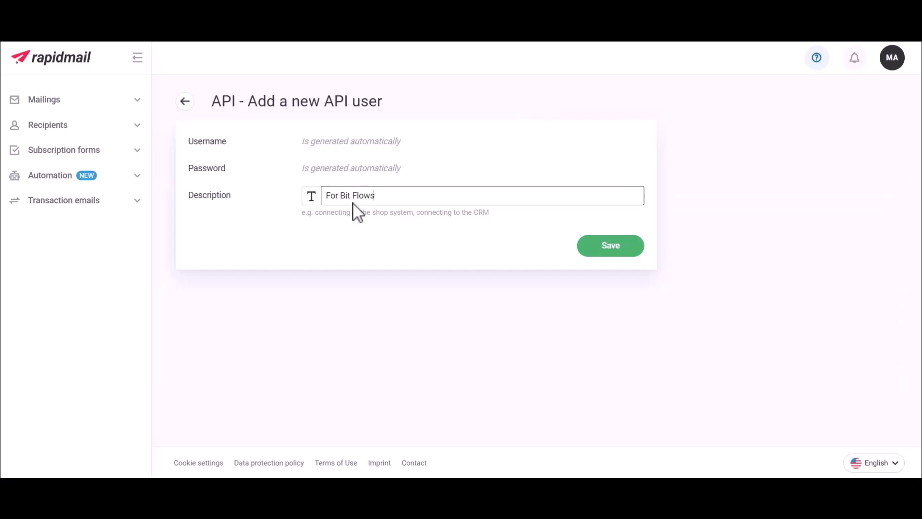
pyautogui.click(596, 245)
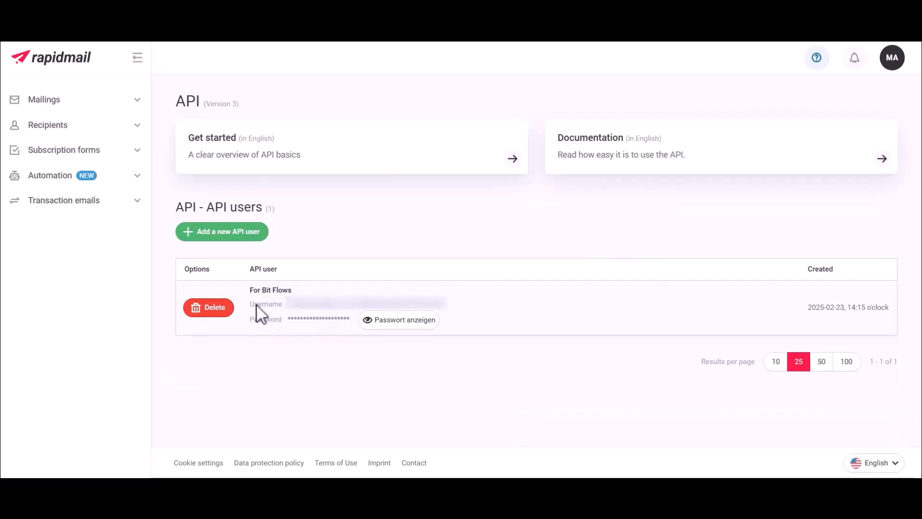
# Step: Copy the API user's username and password into the connection form and connect
pyautogui.doubleClick(328, 305)
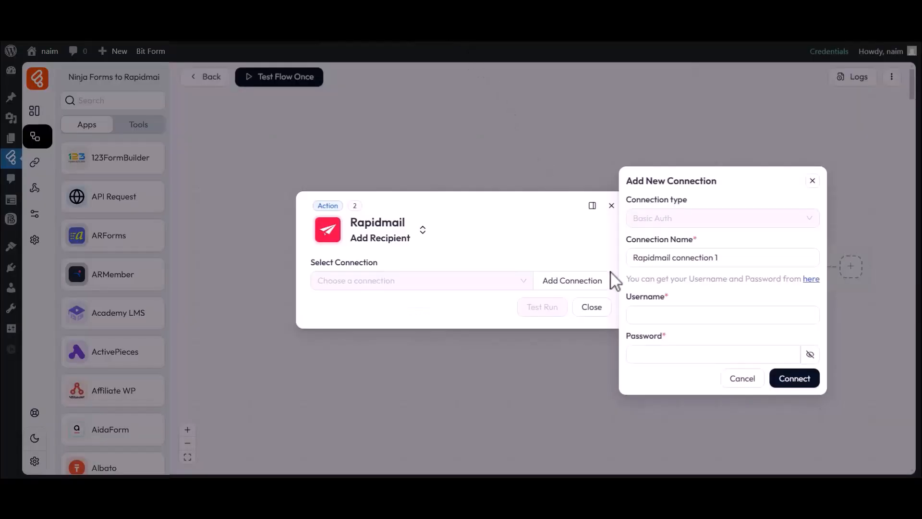
pyautogui.click(668, 311)
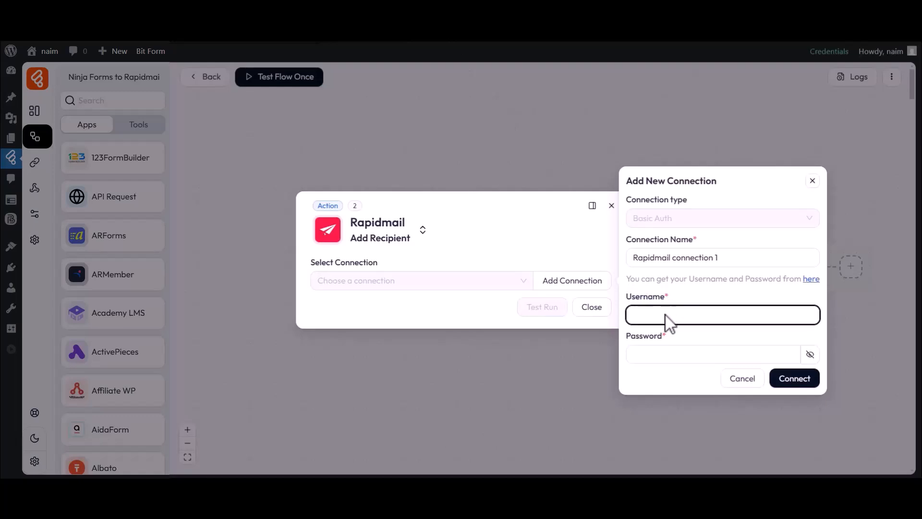
pyautogui.hotkey('ctrl', 'v')
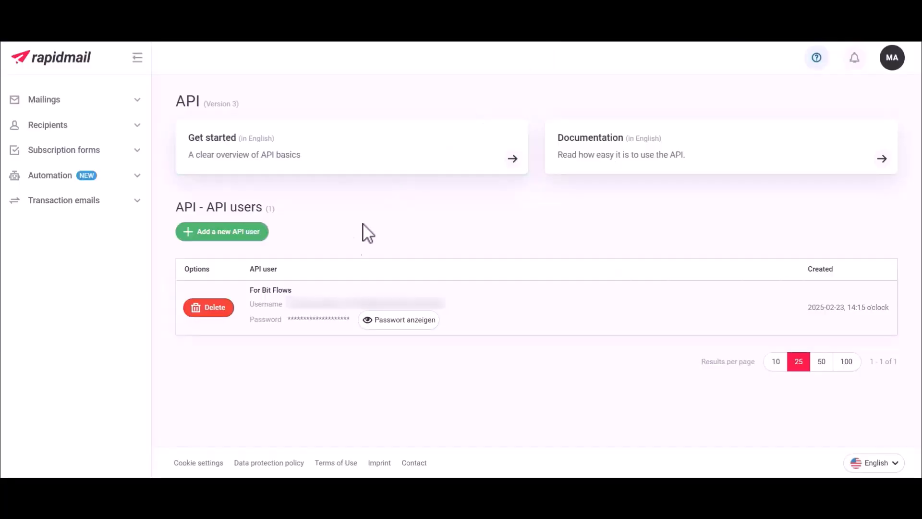
pyautogui.click(397, 321)
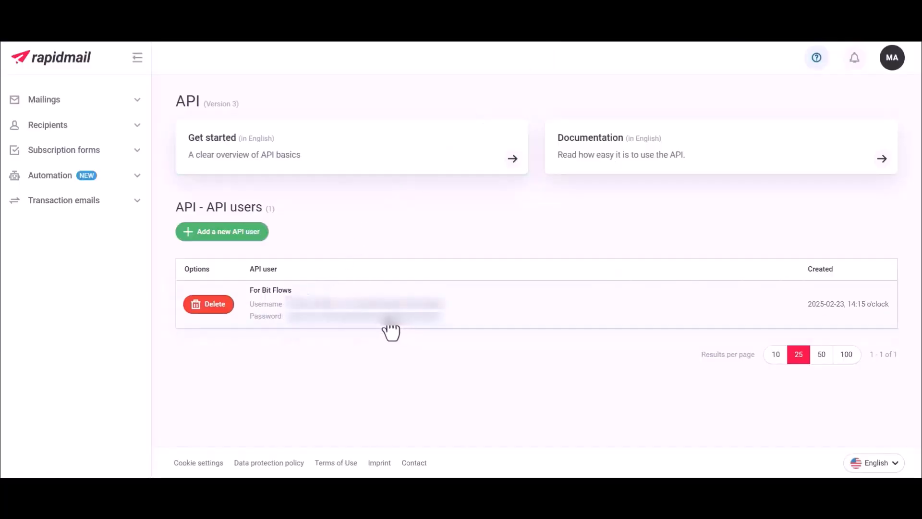
pyautogui.doubleClick(387, 318)
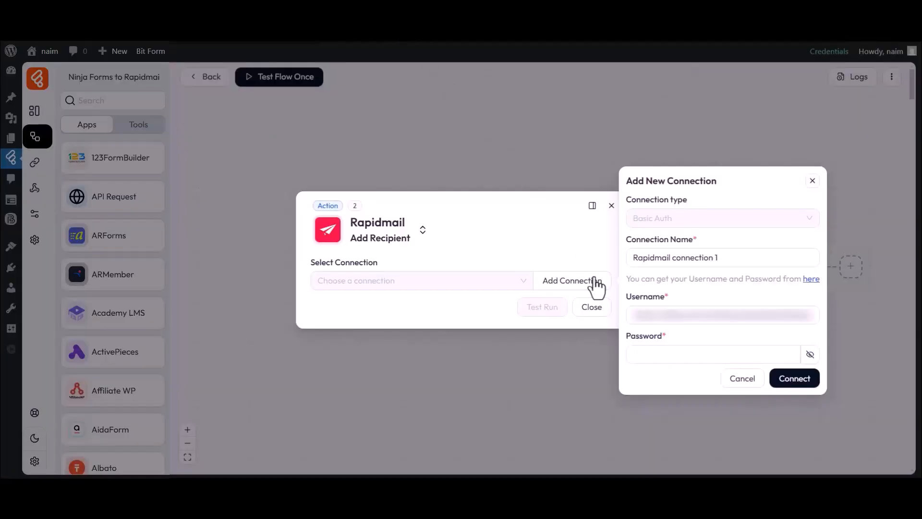
pyautogui.click(664, 354)
pyautogui.hotkey('ctrl', 'v')
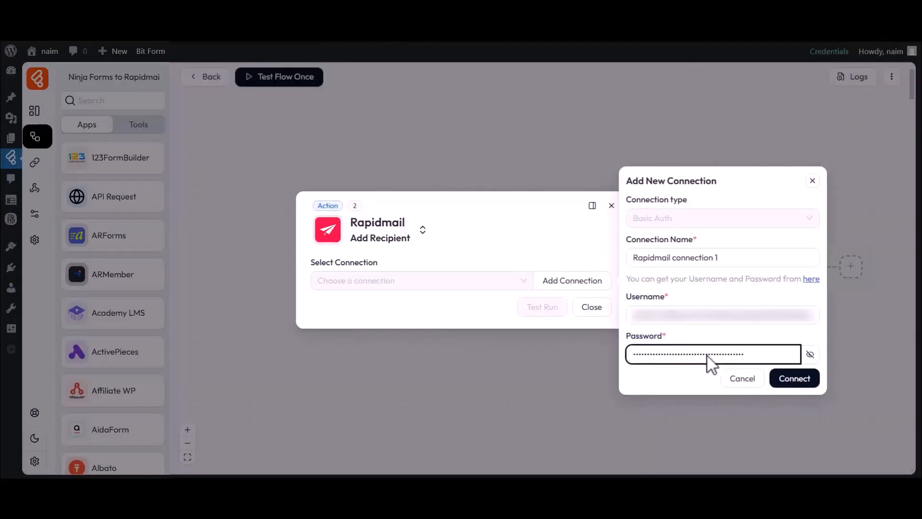
pyautogui.click(785, 384)
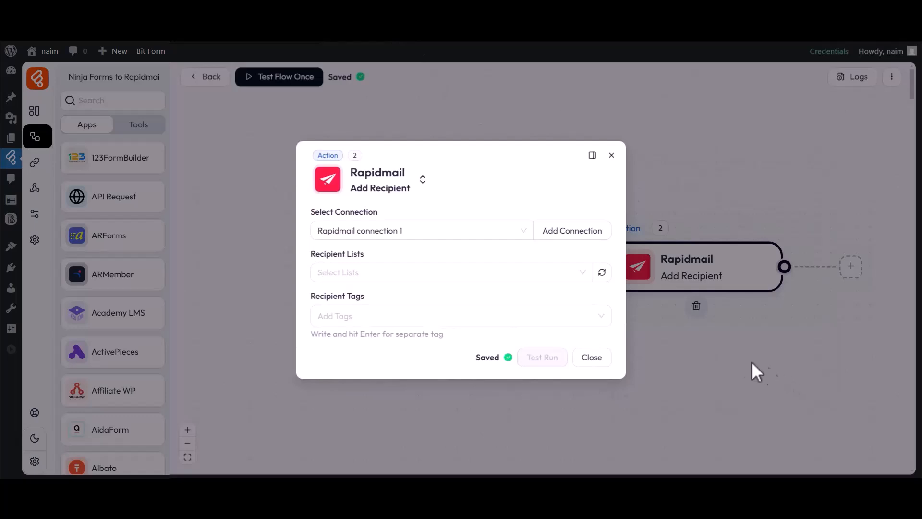
# Step: Choose 'Bit Flows' as the Rapidmail recipient list
pyautogui.moveTo(311, 211); pyautogui.dragTo(377, 212)
pyautogui.click(377, 212)
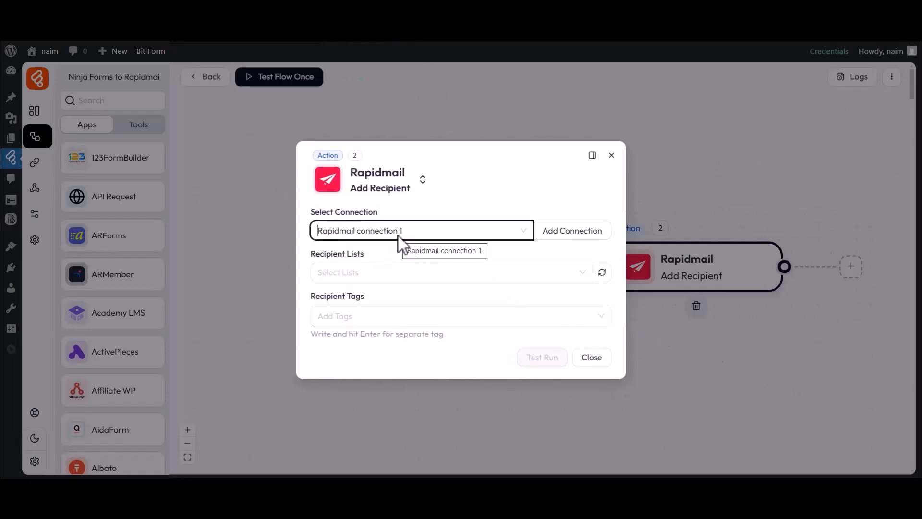
pyautogui.doubleClick(336, 255)
pyautogui.click(372, 272)
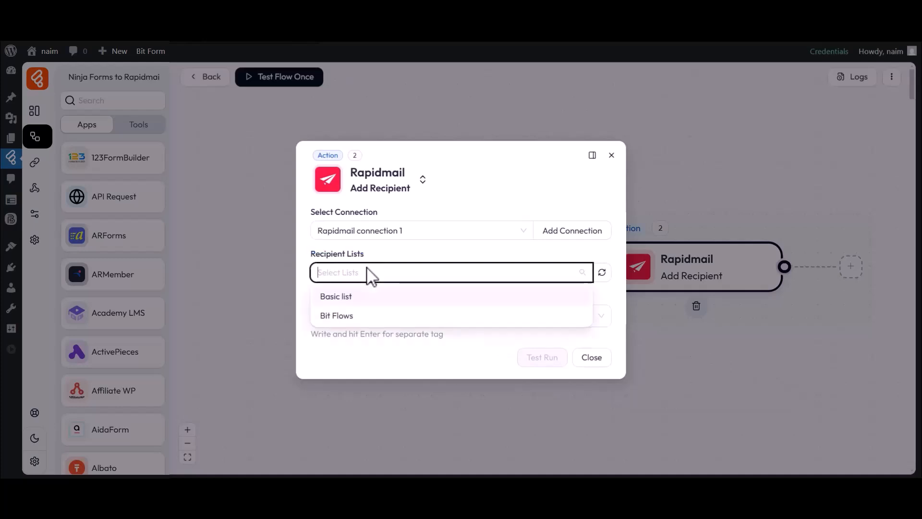
pyautogui.click(338, 316)
# Step: Add 'Tag-1' as the recipient tag
pyautogui.doubleClick(337, 275)
pyautogui.click(365, 293)
pyautogui.write('Tag-1')
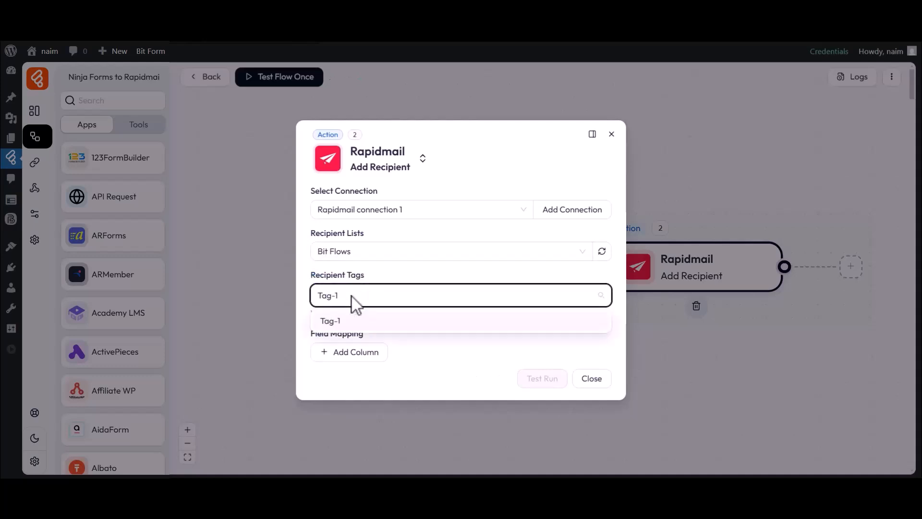
pyautogui.click(338, 321)
pyautogui.click(306, 302)
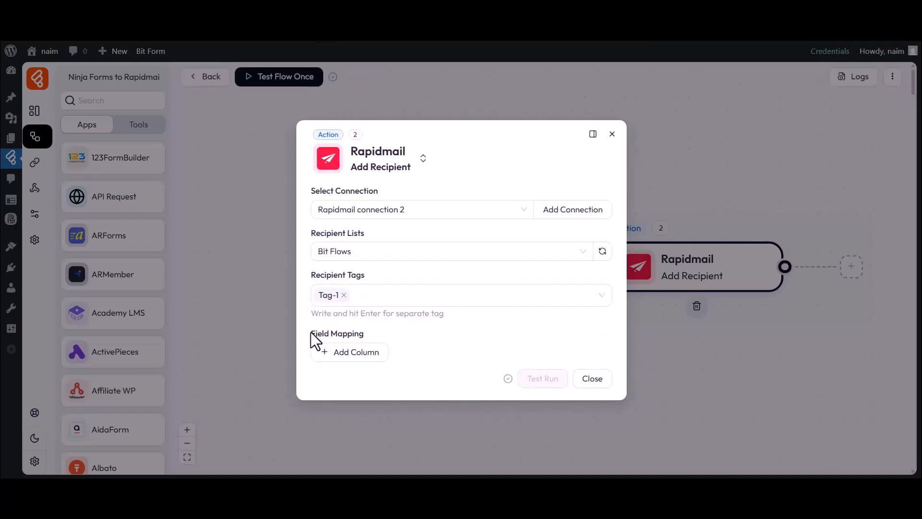
# Step: Map Rapidmail's Email field to the submitted email value 10
pyautogui.click(345, 353)
pyautogui.click(345, 355)
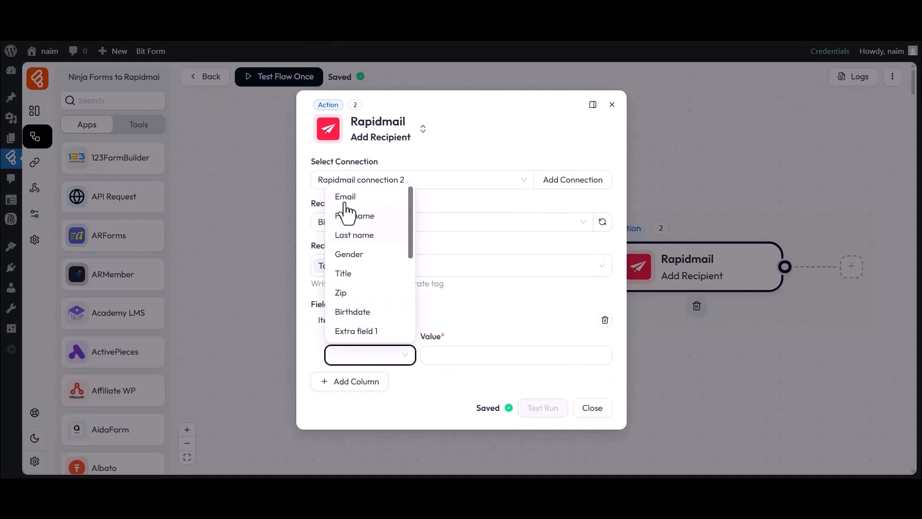
pyautogui.click(341, 203)
pyautogui.click(474, 355)
pyautogui.click(663, 400)
pyautogui.click(505, 374)
# Step: Map Rapidmail's First name field to the submitted first name value 21
pyautogui.click(343, 382)
pyautogui.click(346, 384)
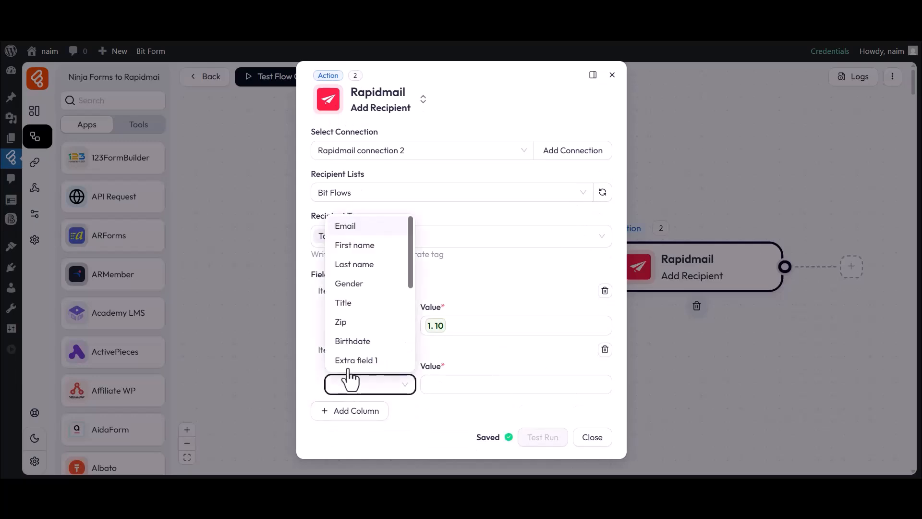
pyautogui.click(355, 245)
pyautogui.click(505, 382)
pyautogui.click(663, 391)
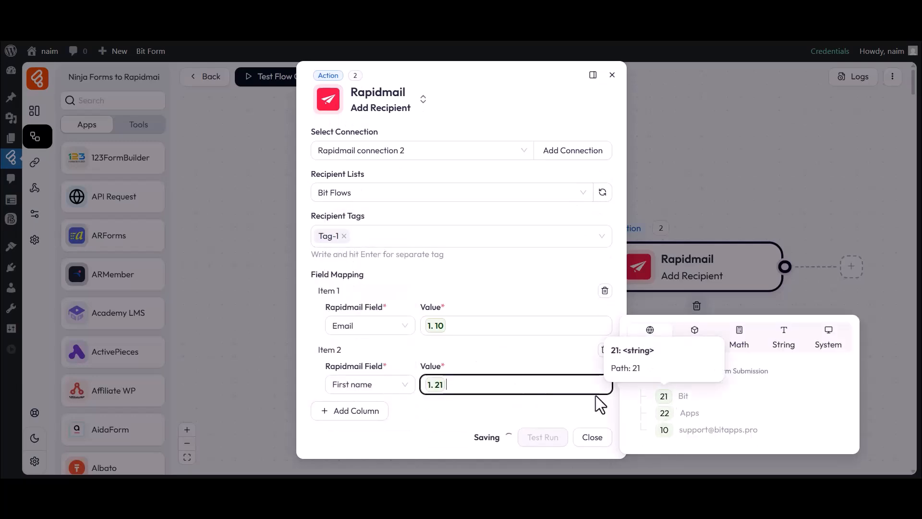
pyautogui.click(454, 405)
# Step: Map Rapidmail's Last name field to value 22 and close the action settings
pyautogui.click(351, 413)
pyautogui.click(350, 424)
pyautogui.click(353, 302)
pyautogui.click(495, 424)
pyautogui.click(643, 436)
pyautogui.click(479, 448)
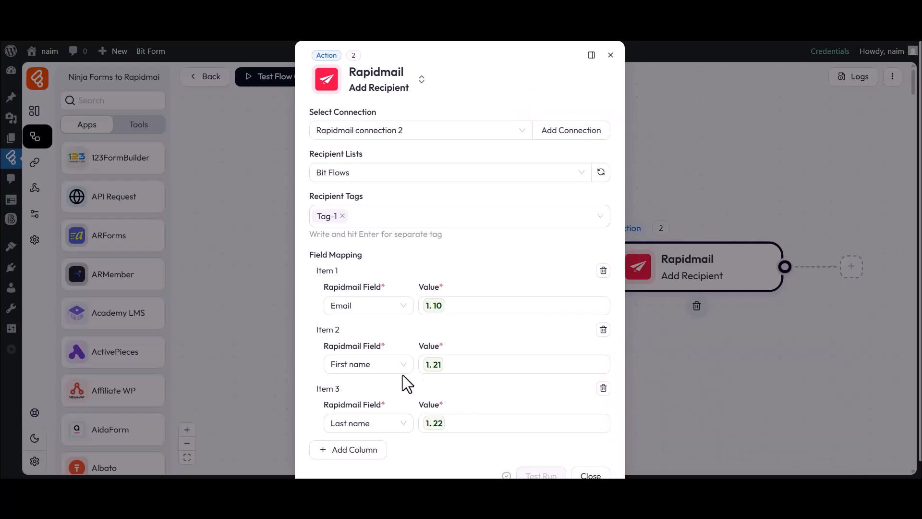
pyautogui.scroll(-1, 403, 372)
pyautogui.click(590, 456)
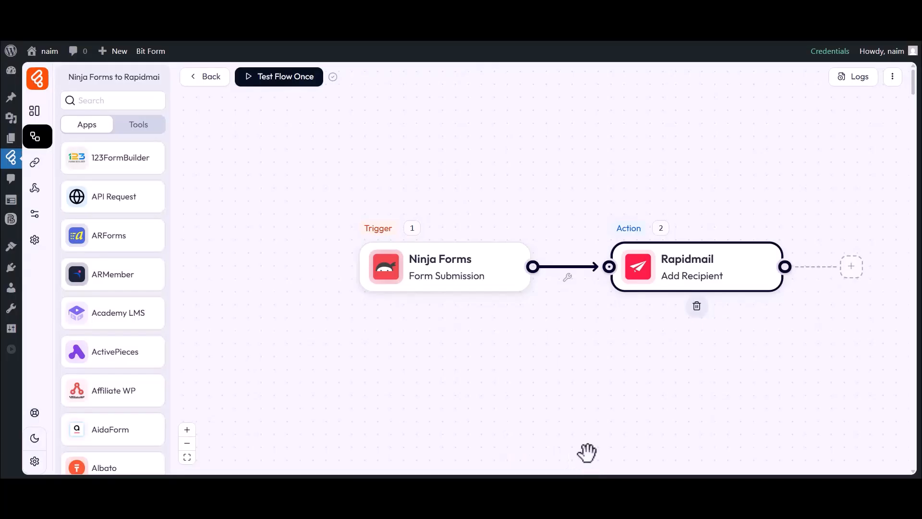
# Step: Run Test Flow Once, submitting the form with a sample first name, last name and e-mail
pyautogui.click(277, 81)
pyautogui.click(278, 107)
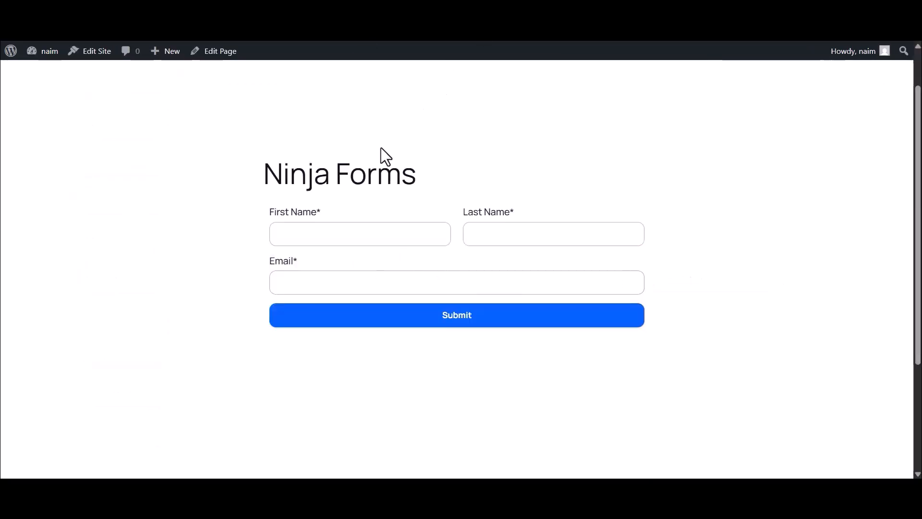
pyautogui.click(315, 234)
pyautogui.write('Bit')
pyautogui.click(485, 235)
pyautogui.write('Apps')
pyautogui.click(419, 281)
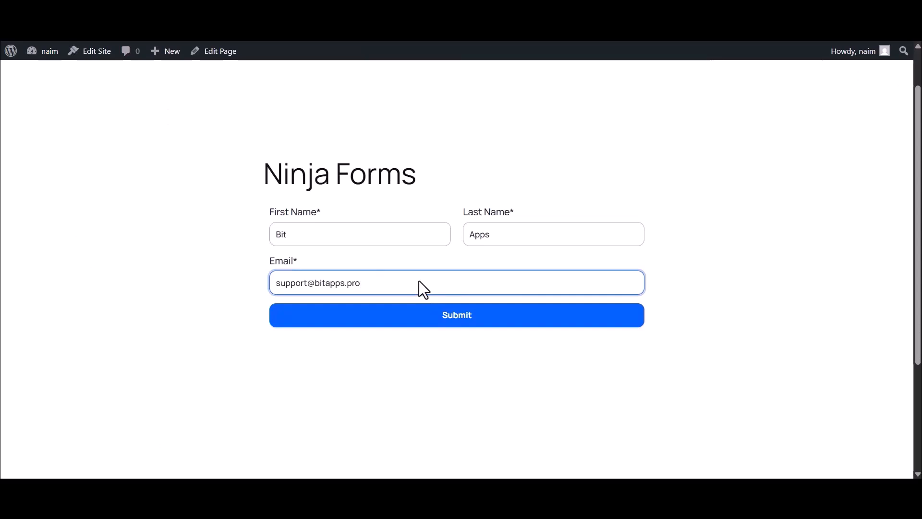
pyautogui.click(452, 319)
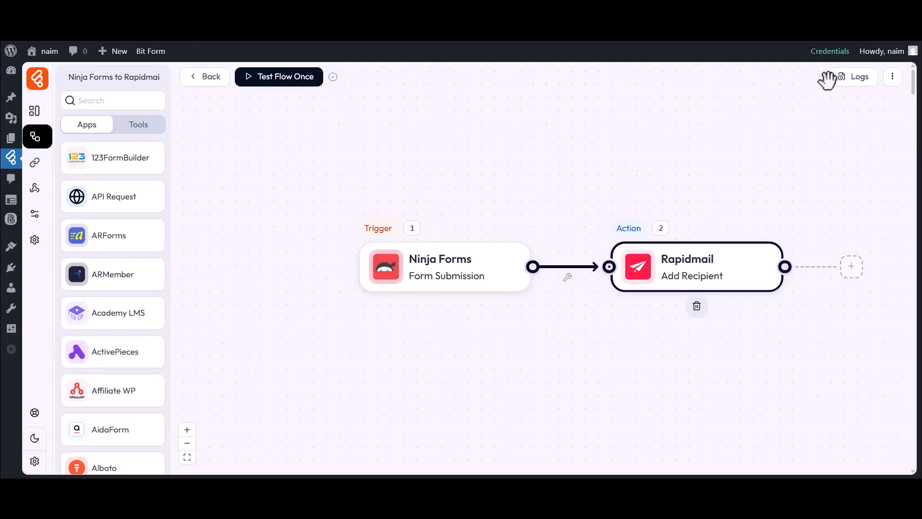
pyautogui.click(859, 78)
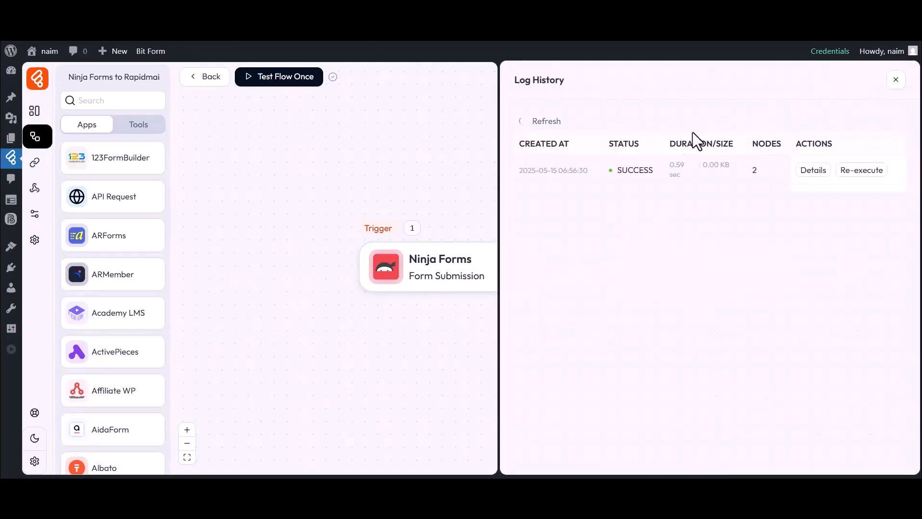
pyautogui.moveTo(617, 170); pyautogui.dragTo(653, 170)
pyautogui.click(813, 171)
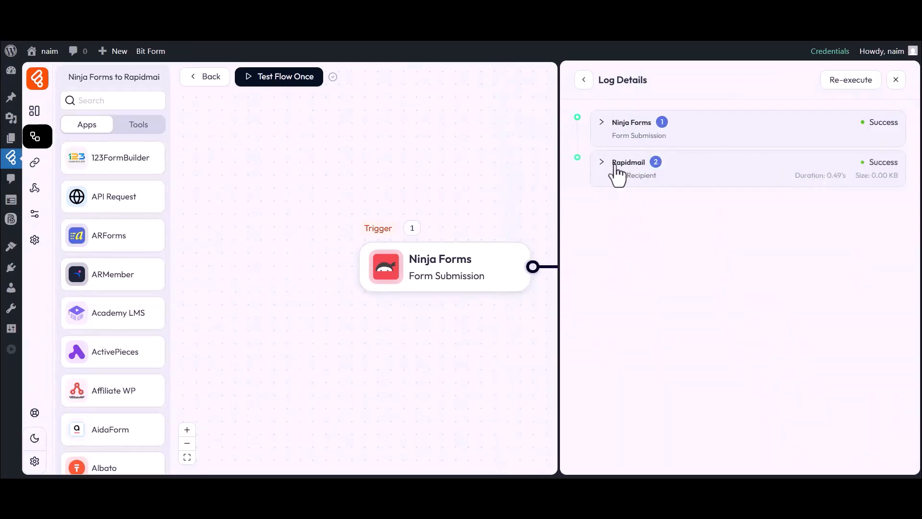
pyautogui.click(654, 178)
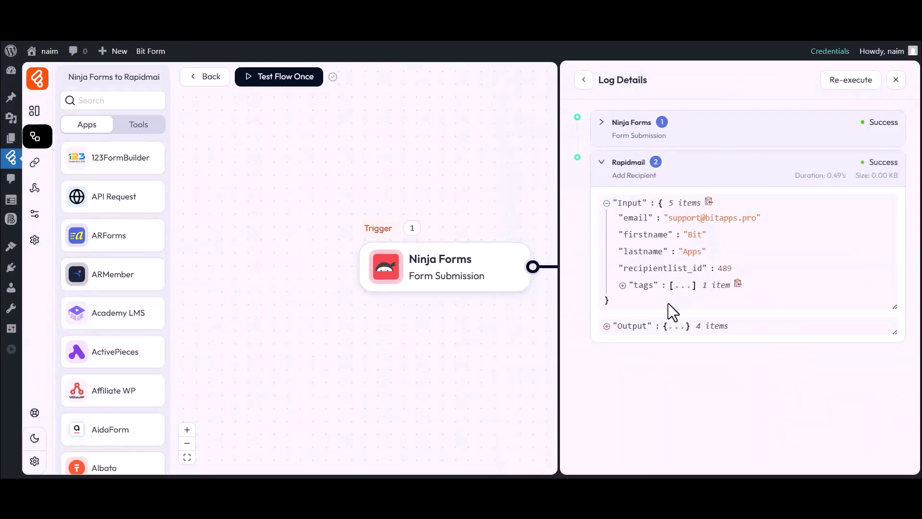
pyautogui.click(894, 81)
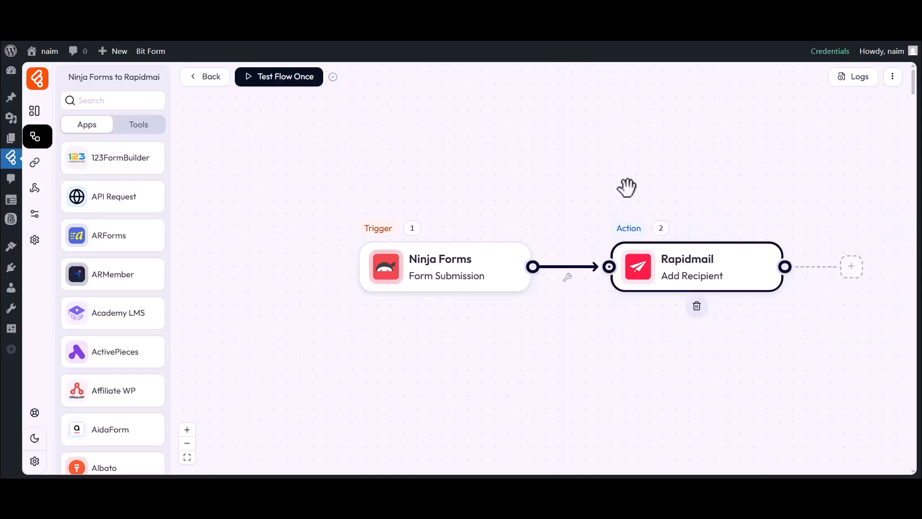
# Step: In Rapidmail, go to Recipients > Recipient lists and open the 'Bit Flows' list
pyautogui.click(566, 41)
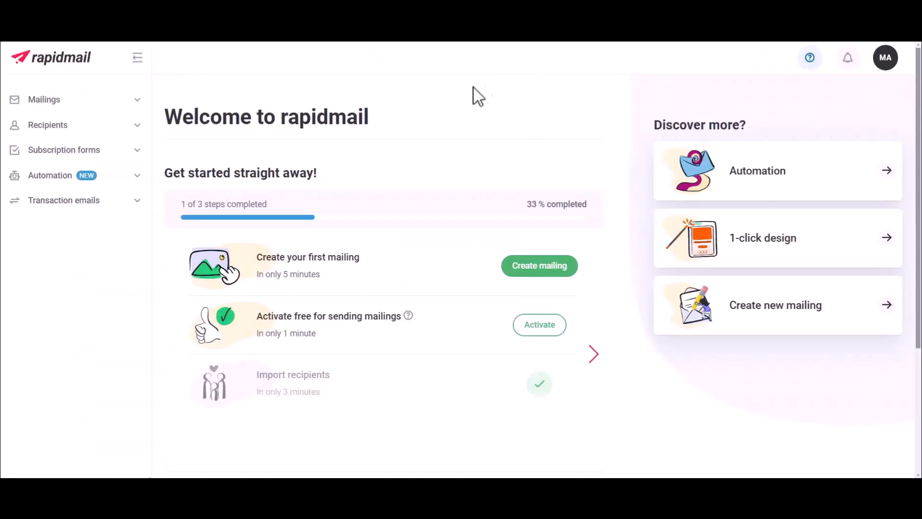
pyautogui.click(44, 126)
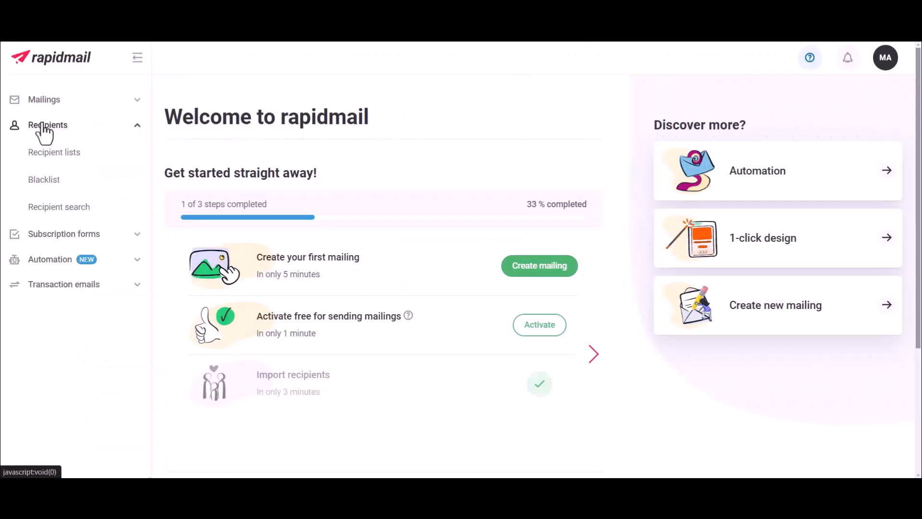
pyautogui.click(50, 152)
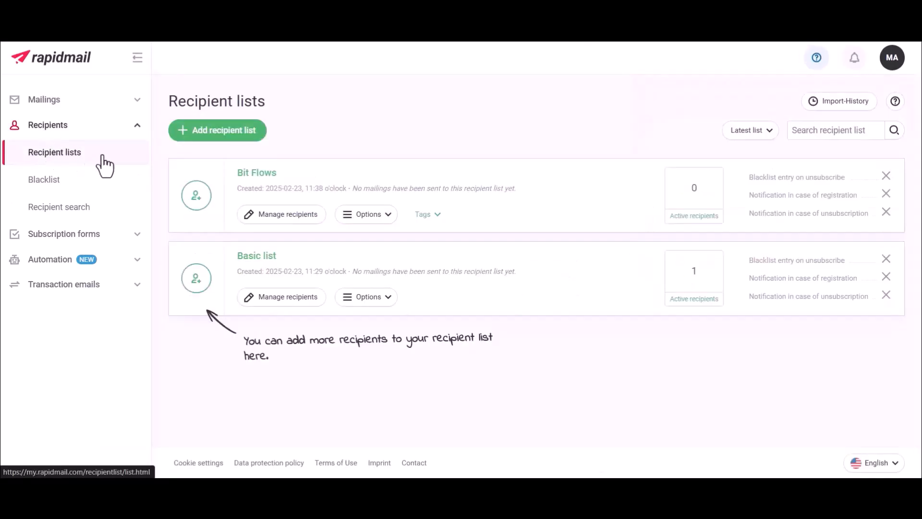
pyautogui.click(245, 172)
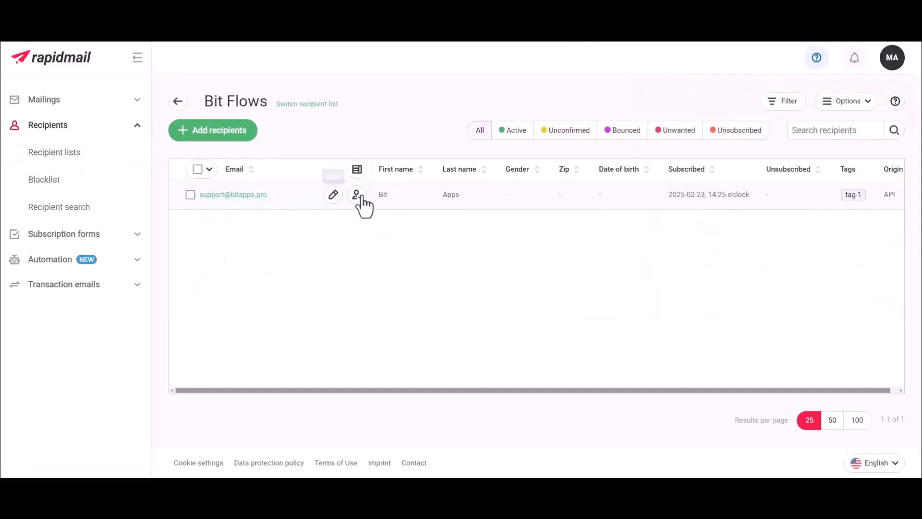